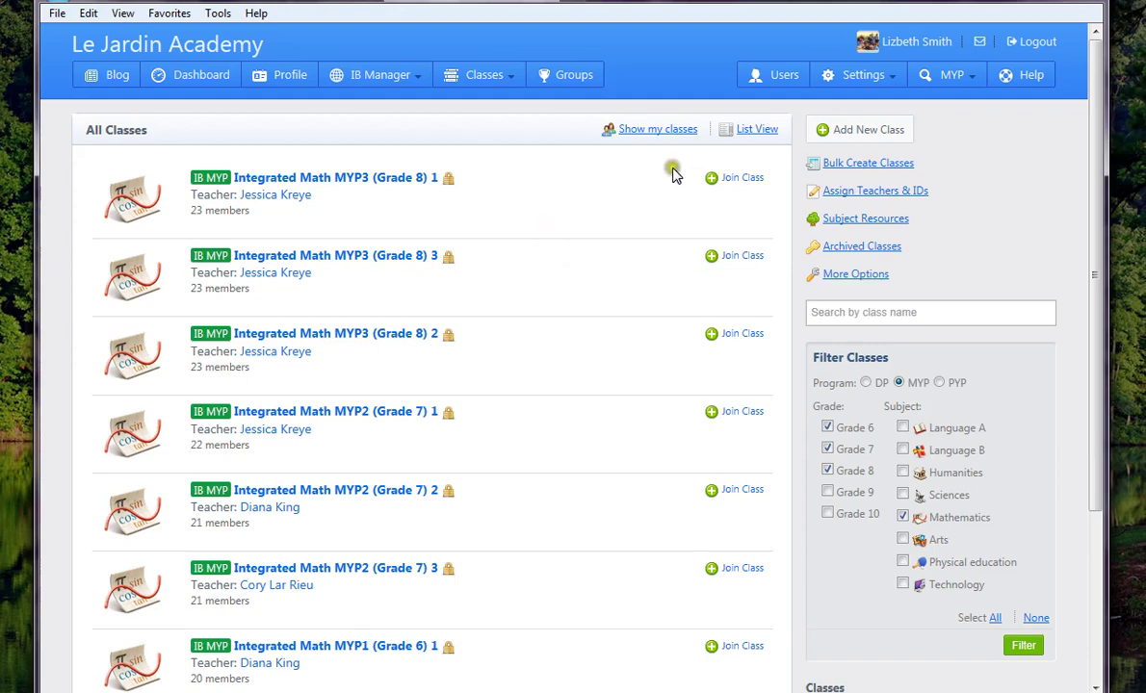
- Open the First Term gradebook of the test music class (Grade 6) and view its latest task scores
{"action": "mouse_move", "coordinate": [510, 85]}
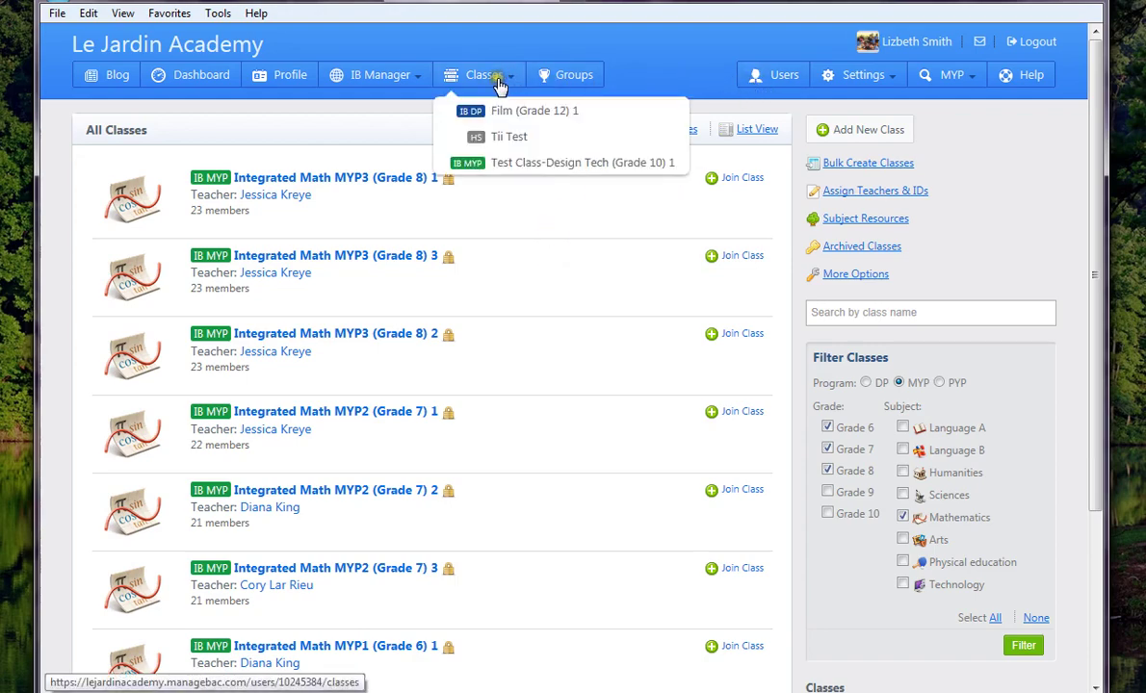
{"action": "left_click", "coordinate": [486, 77]}
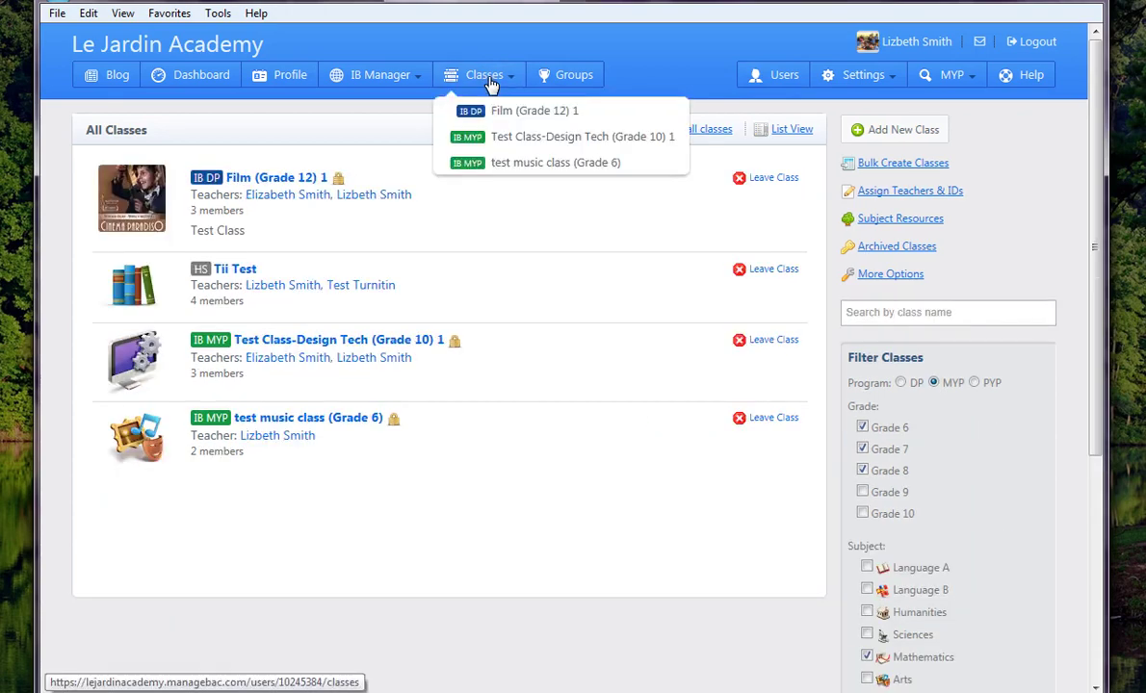
{"action": "left_click", "coordinate": [320, 423]}
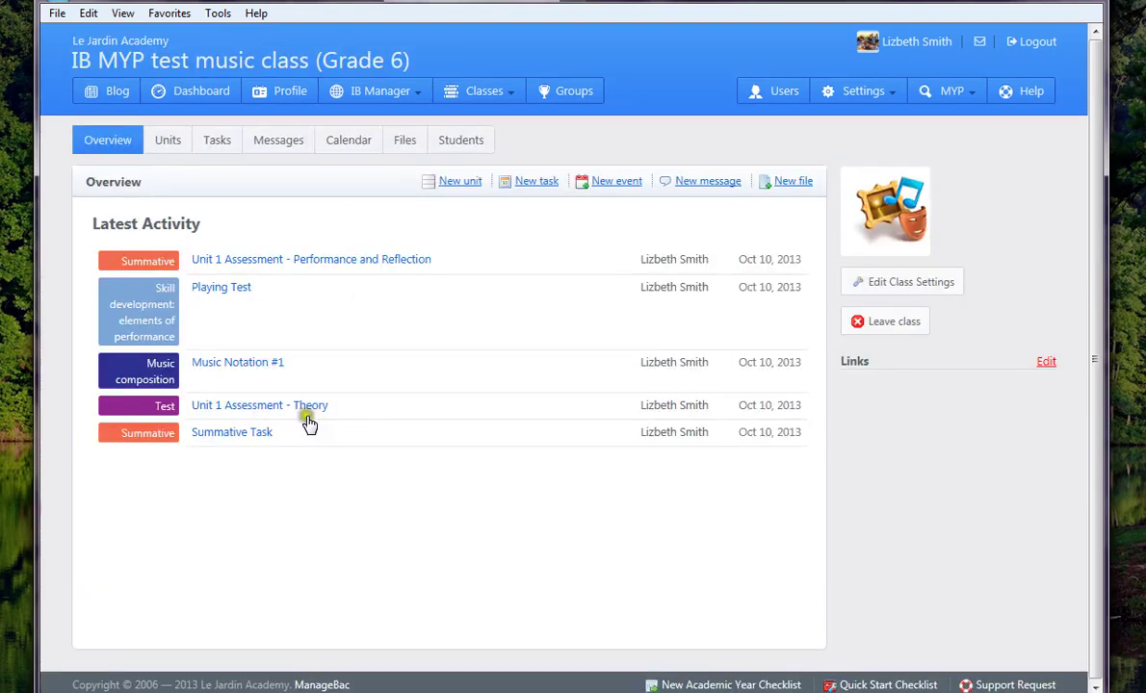
{"action": "left_click", "coordinate": [212, 142]}
{"action": "left_click", "coordinate": [212, 142]}
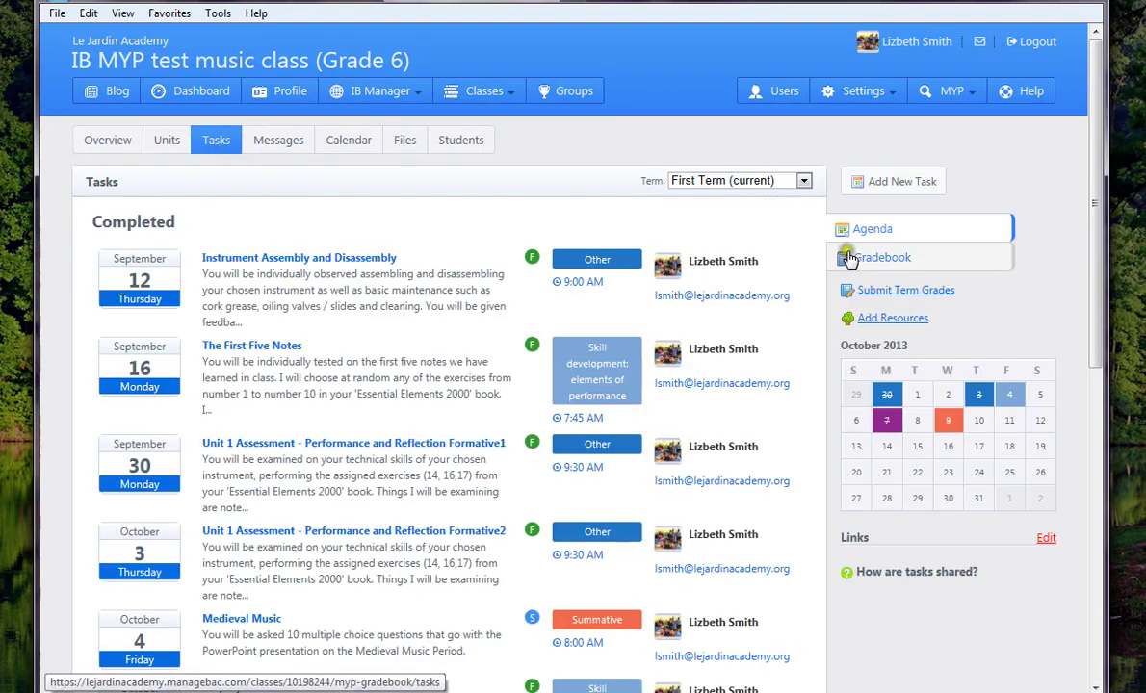
{"action": "left_click", "coordinate": [877, 258]}
{"action": "left_click", "coordinate": [874, 260]}
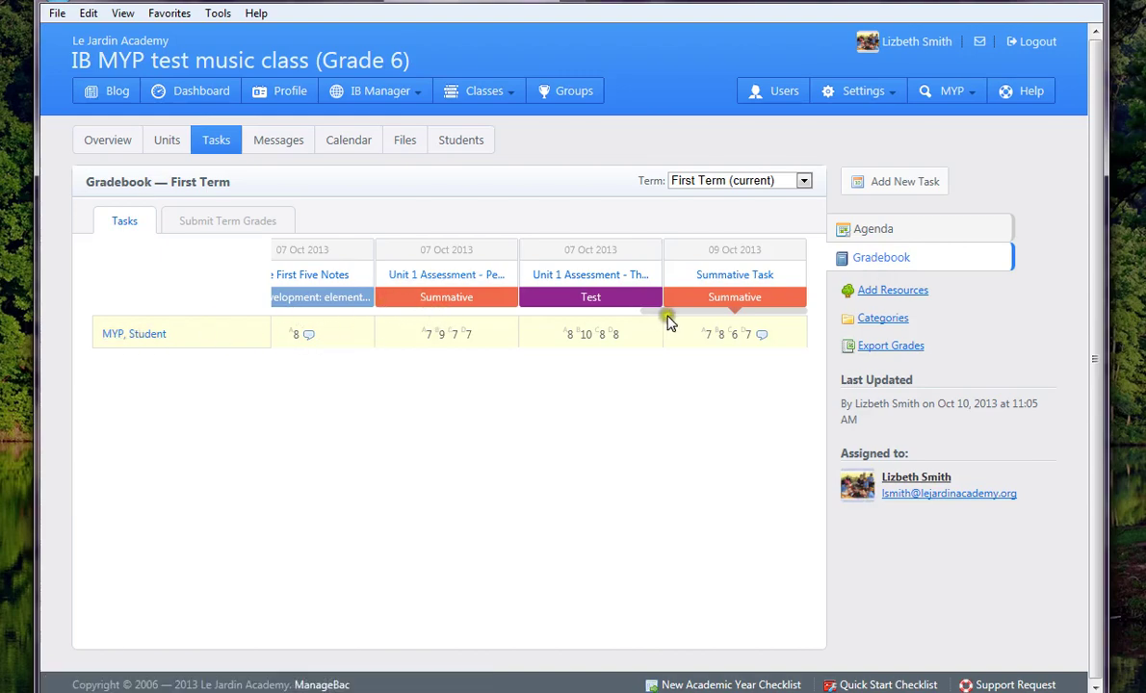
{"action": "left_click_drag", "start_coordinate": [673, 312], "coordinate": [724, 333]}
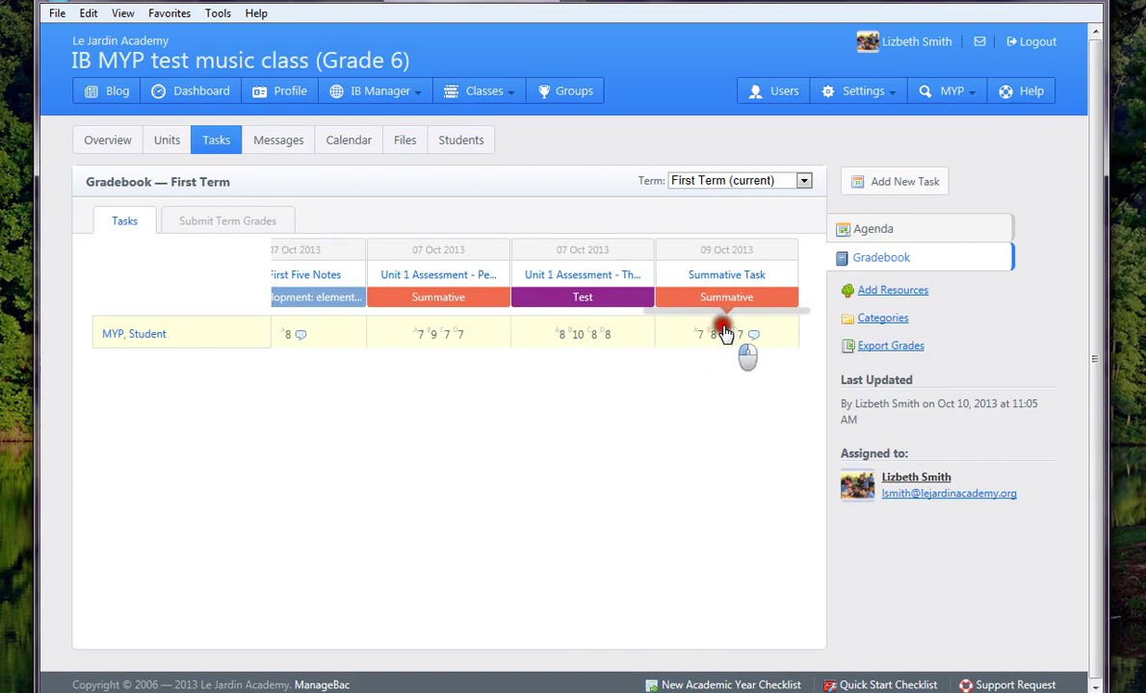
- Enter the student's First Term grades for submission: criterion A 8, B 9, C 7 and D 8
{"action": "left_click", "coordinate": [207, 228]}
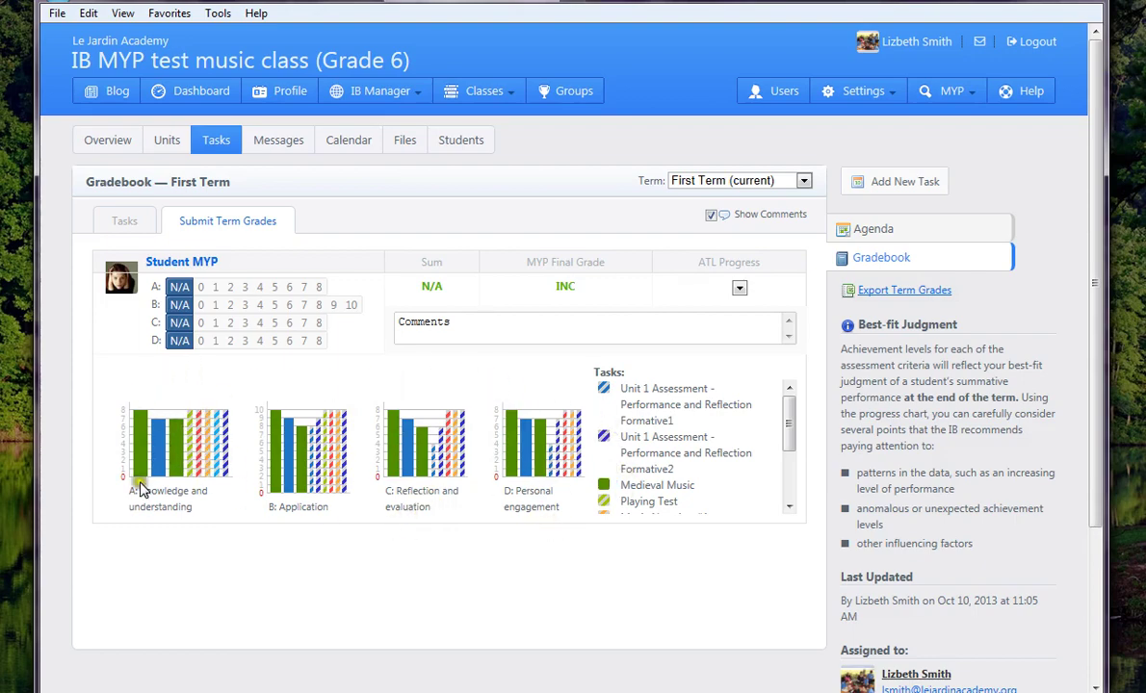
{"action": "left_click", "coordinate": [318, 288]}
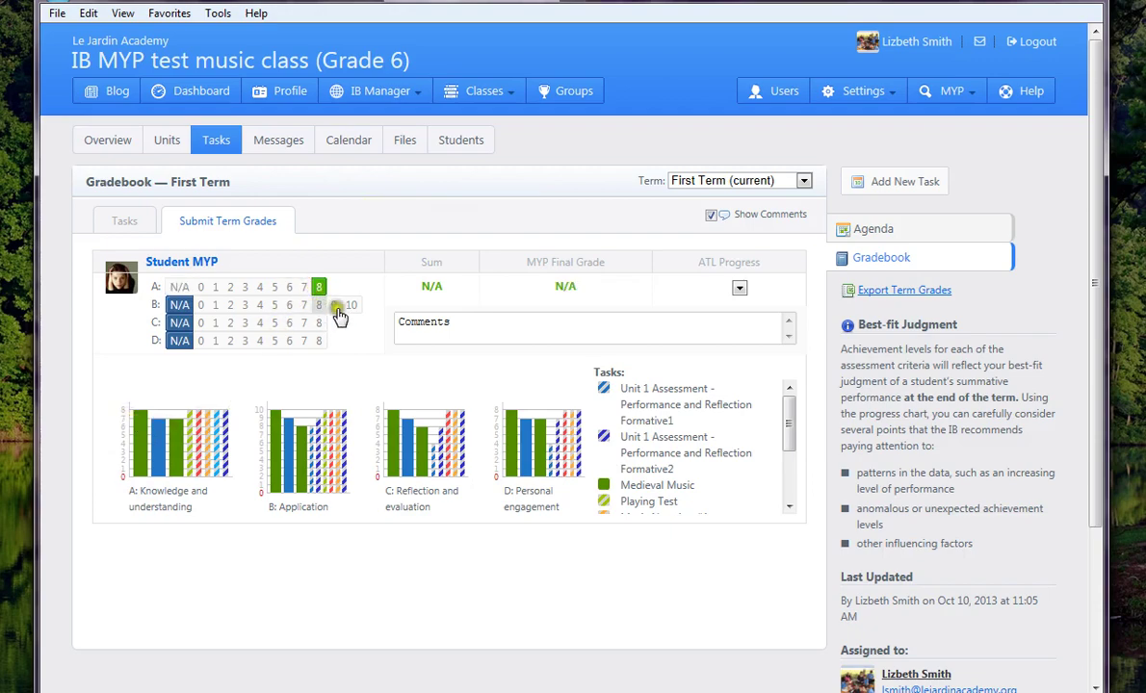
{"action": "left_click", "coordinate": [336, 307]}
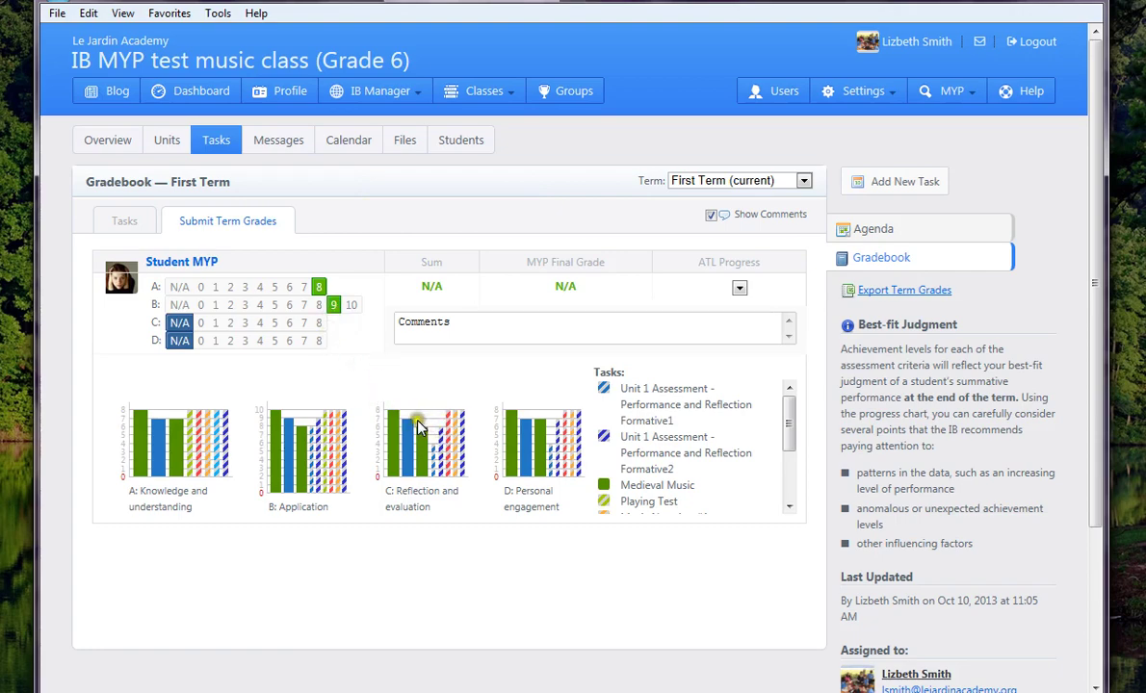
{"action": "left_click", "coordinate": [309, 328]}
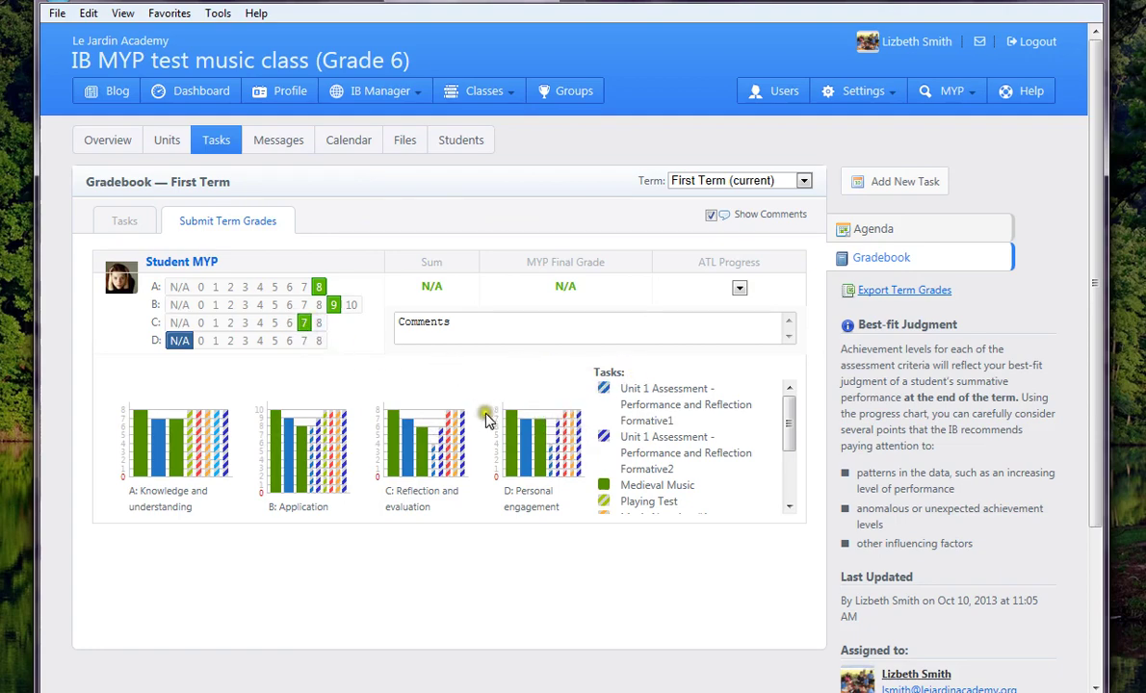
{"action": "left_click", "coordinate": [313, 343]}
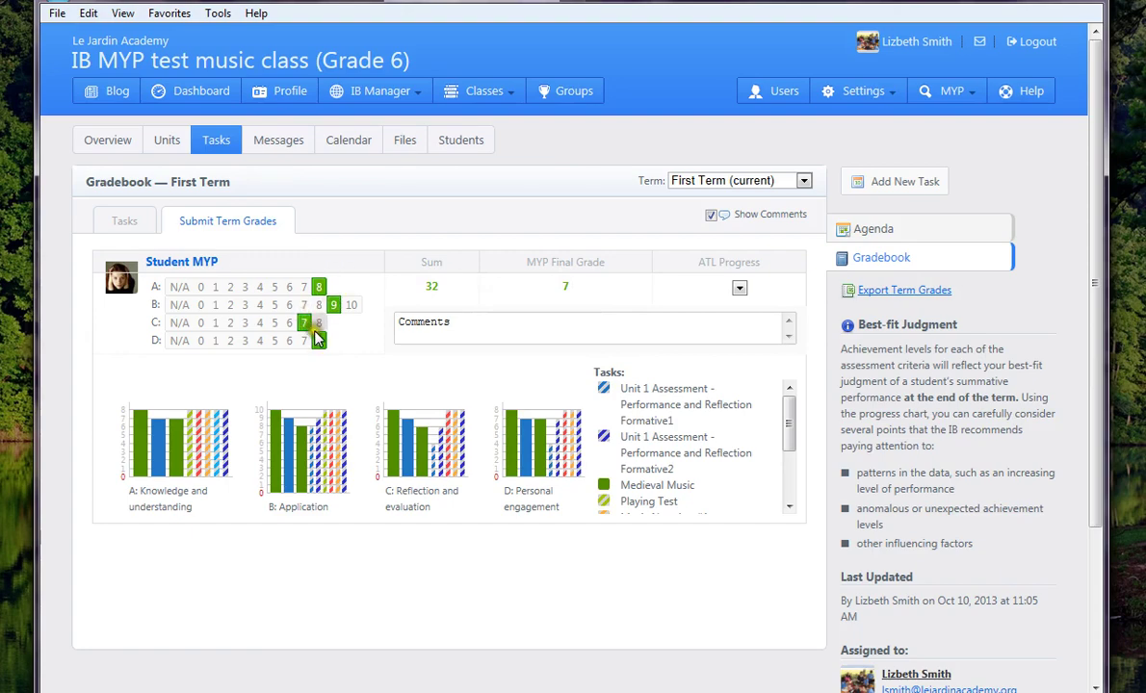
- Set the student's First Term ATL Progress to S and paste the prepared text as the comment
{"action": "left_click", "coordinate": [739, 291]}
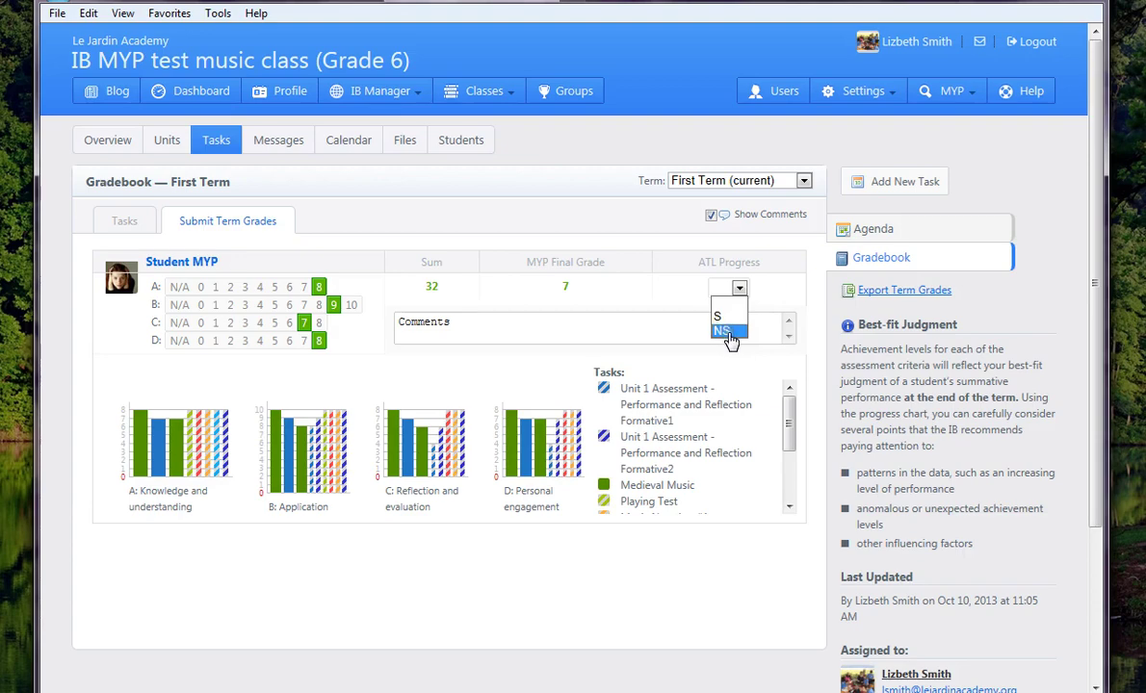
{"action": "left_click", "coordinate": [724, 315]}
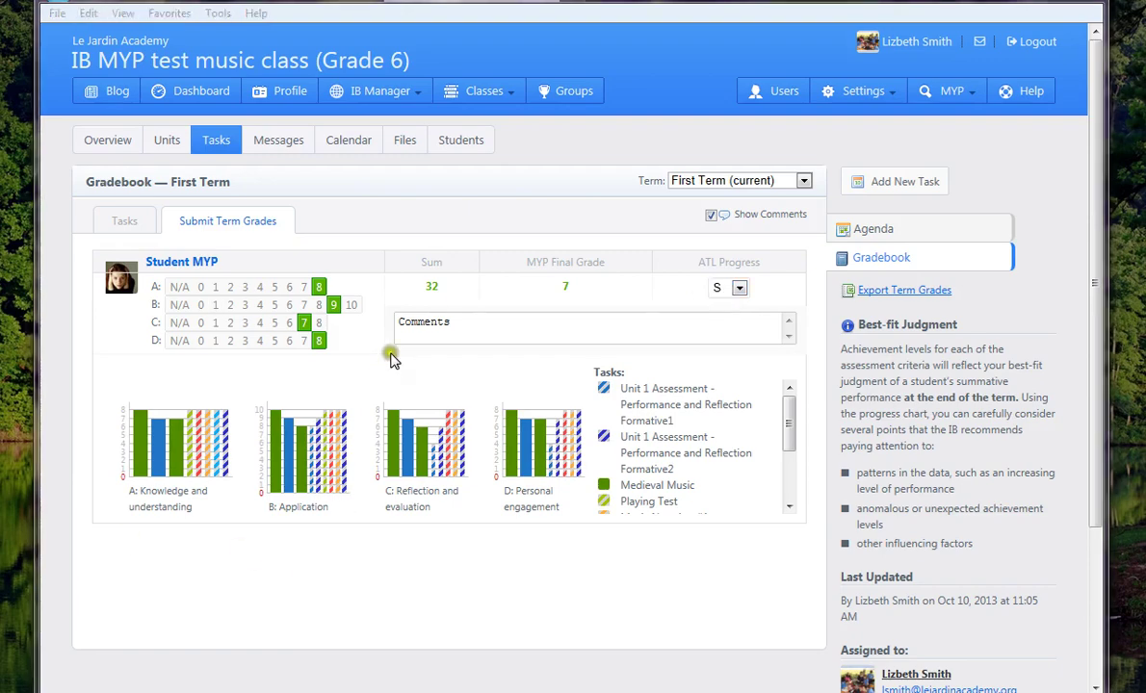
{"action": "left_click", "coordinate": [417, 325]}
{"action": "key", "text": "ctrl+v"}
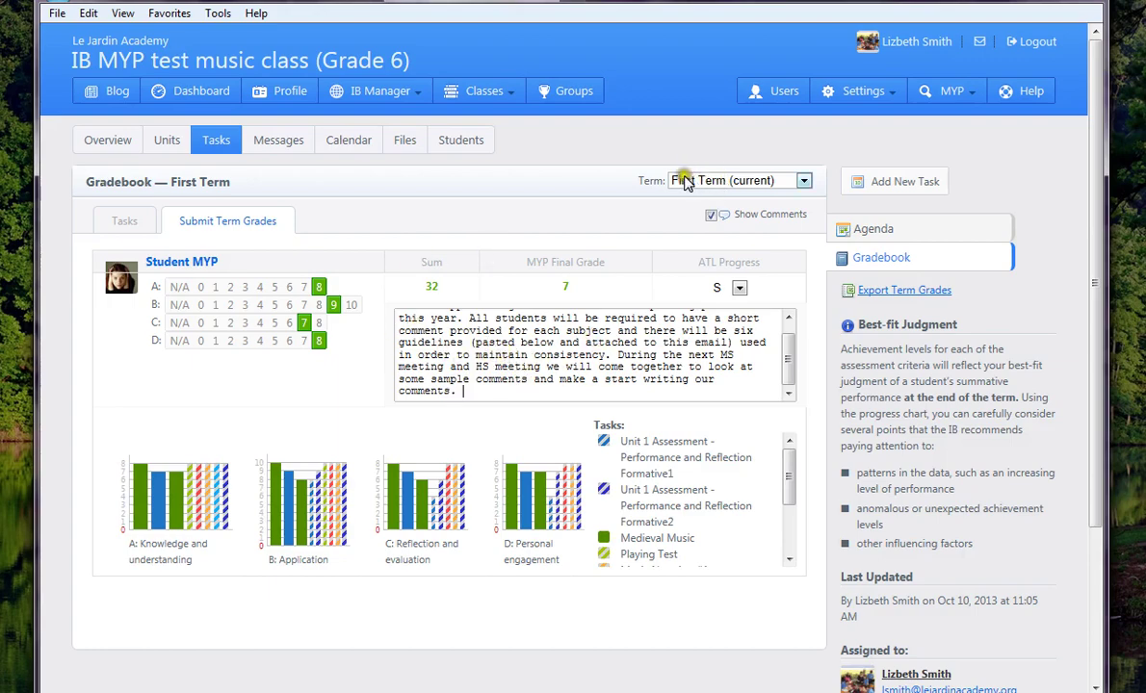
- Open the class's tasks in a new window and show the 2013 – 2014 Second Term grade submission page of the gradebook
{"action": "left_click", "coordinate": [803, 181]}
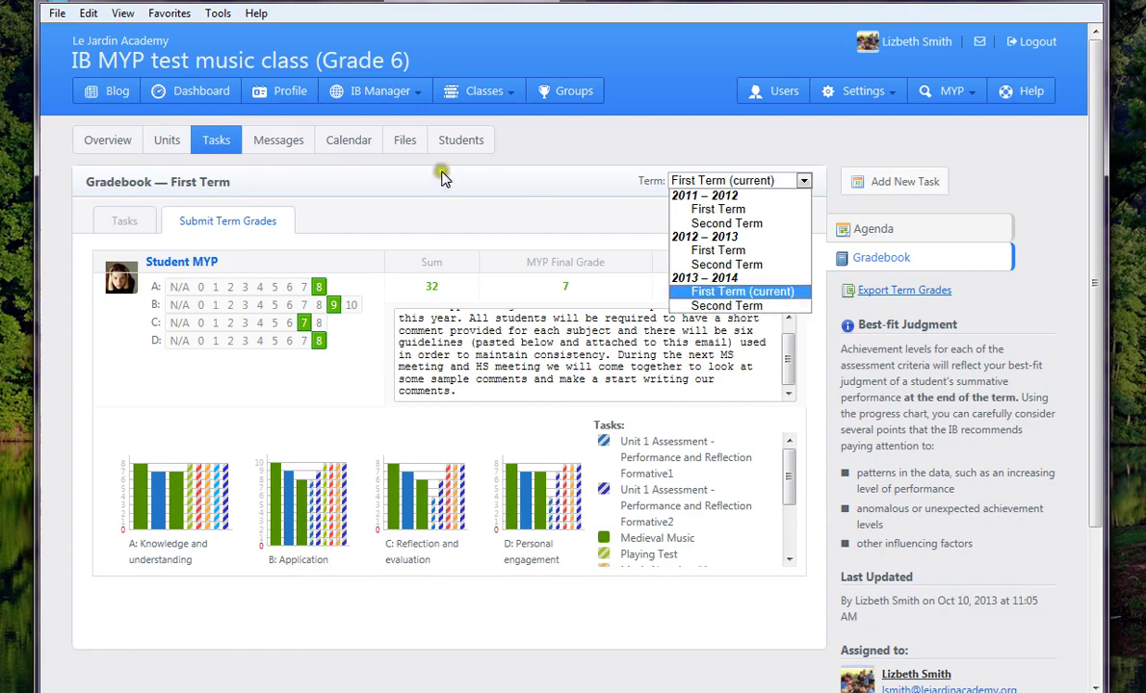
{"action": "left_click", "coordinate": [525, 135]}
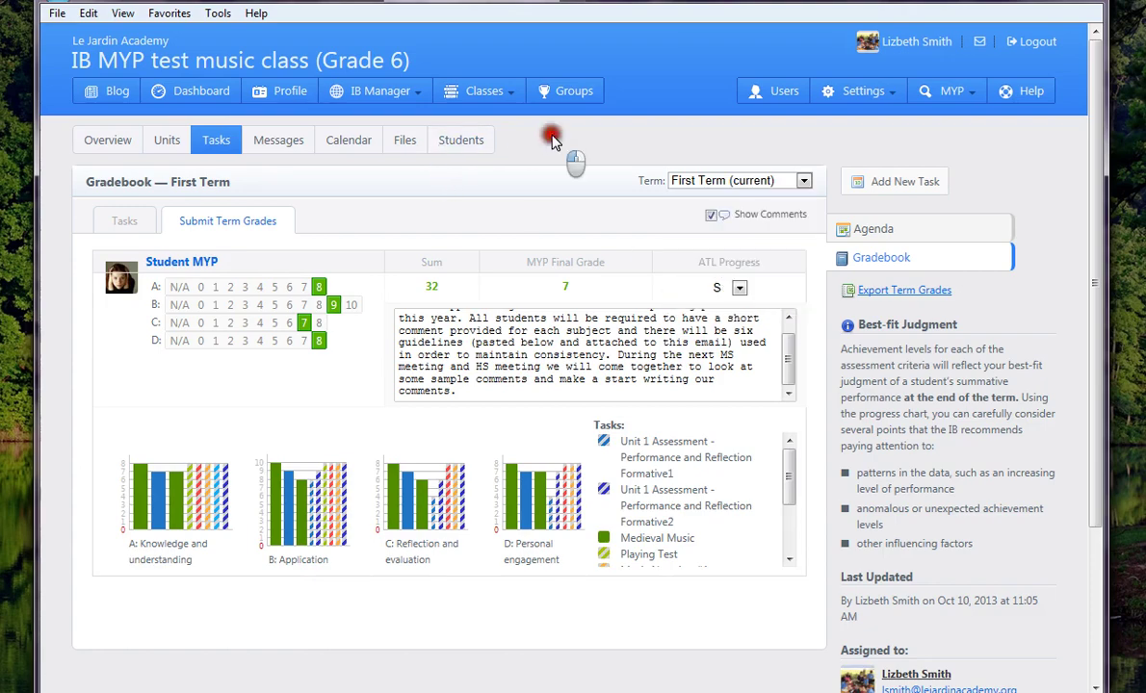
{"action": "right_click", "coordinate": [223, 144]}
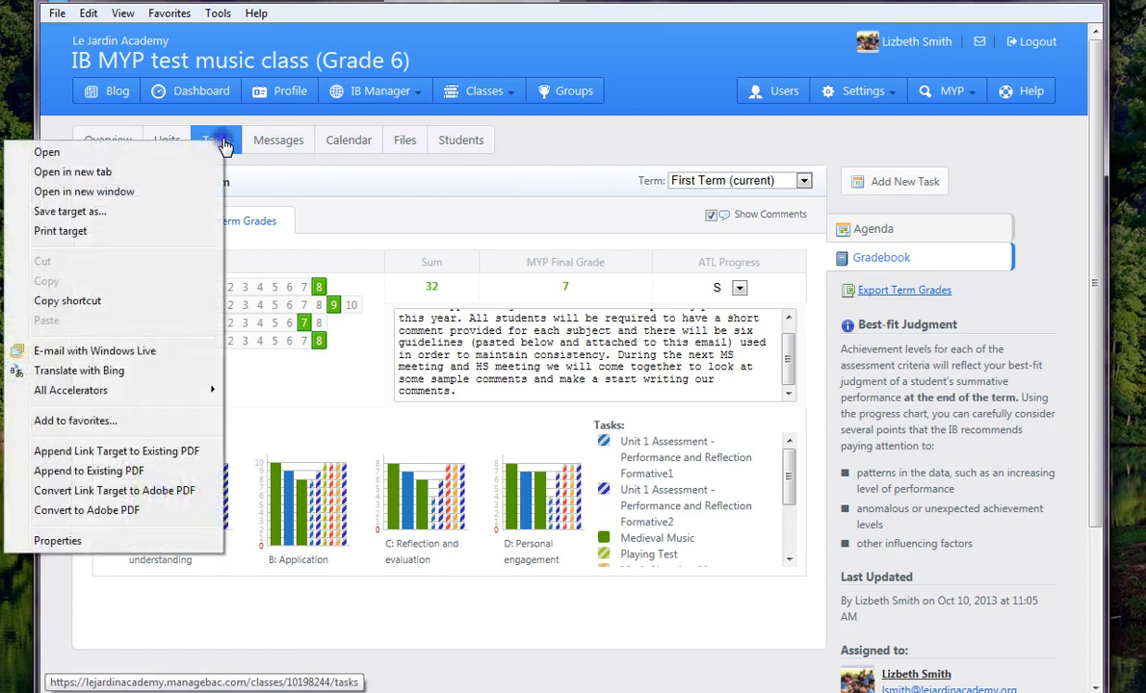
{"action": "left_click", "coordinate": [116, 196]}
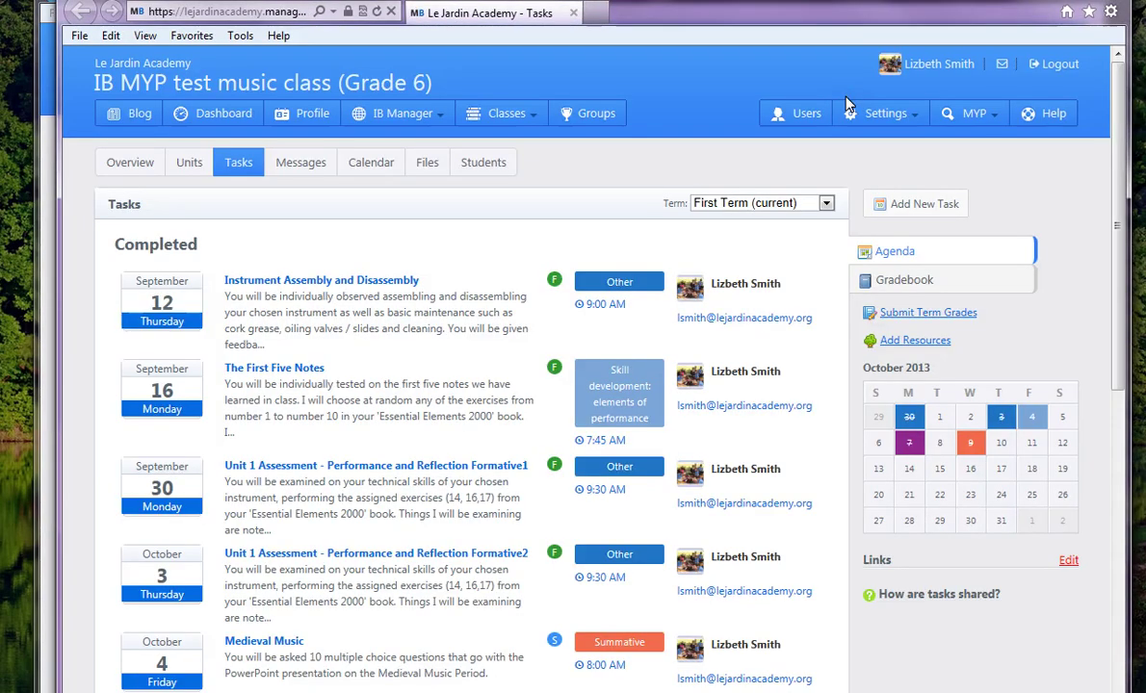
{"action": "left_click", "coordinate": [884, 282]}
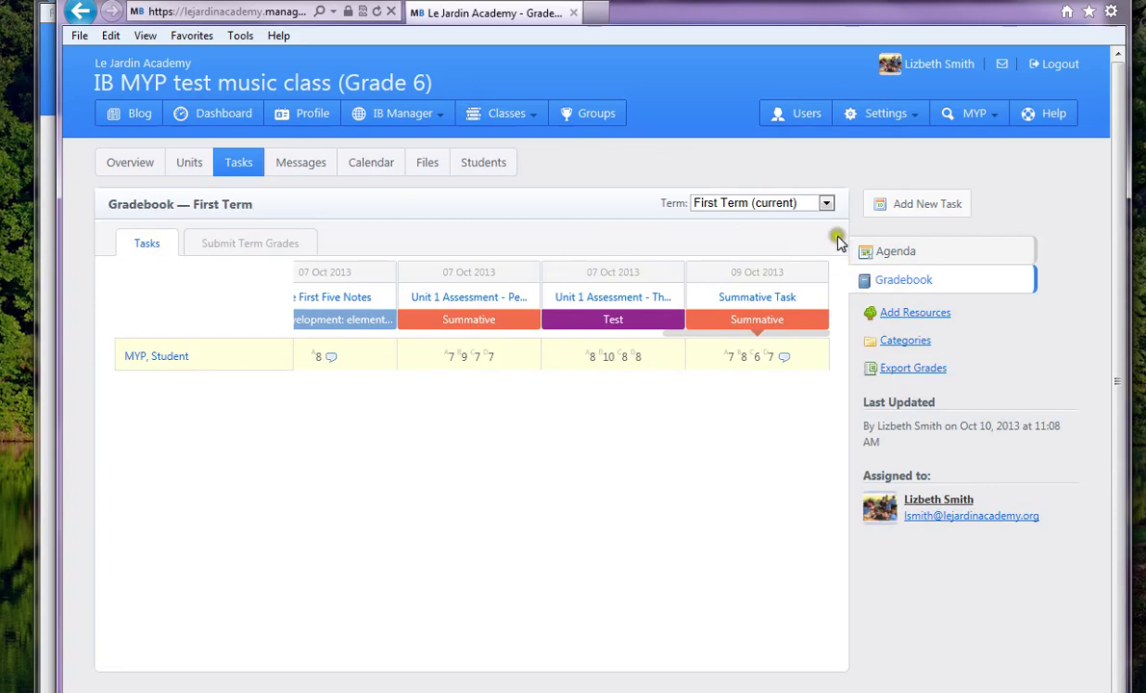
{"action": "left_click", "coordinate": [217, 245]}
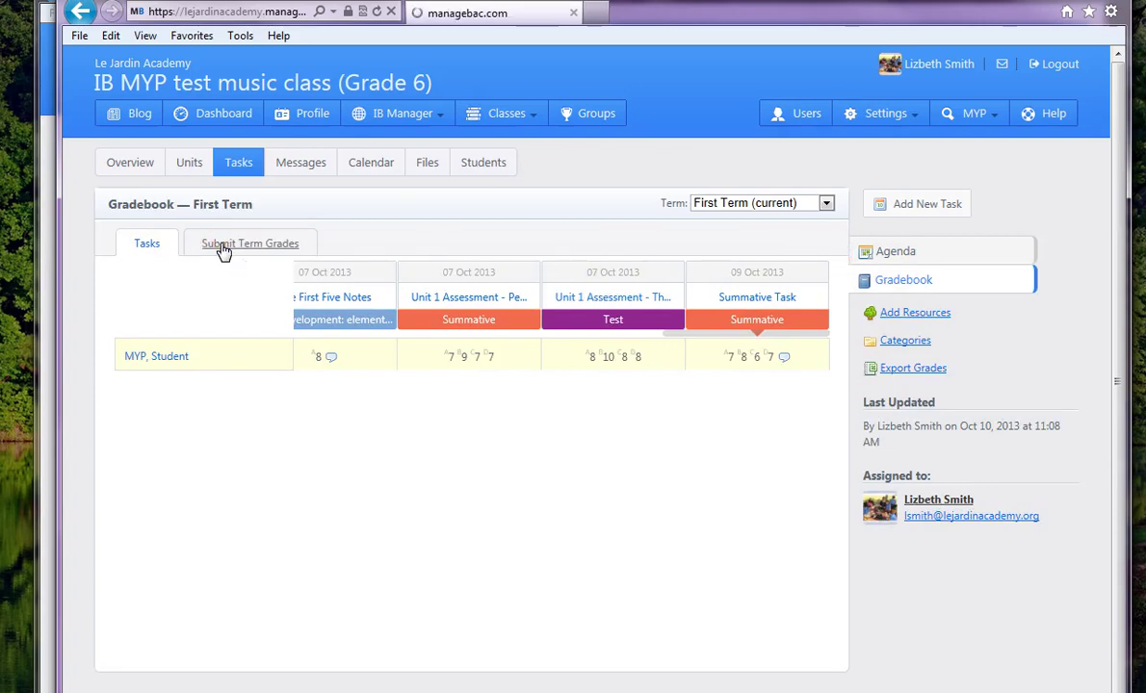
{"action": "left_click", "coordinate": [827, 204]}
{"action": "left_click", "coordinate": [742, 329]}
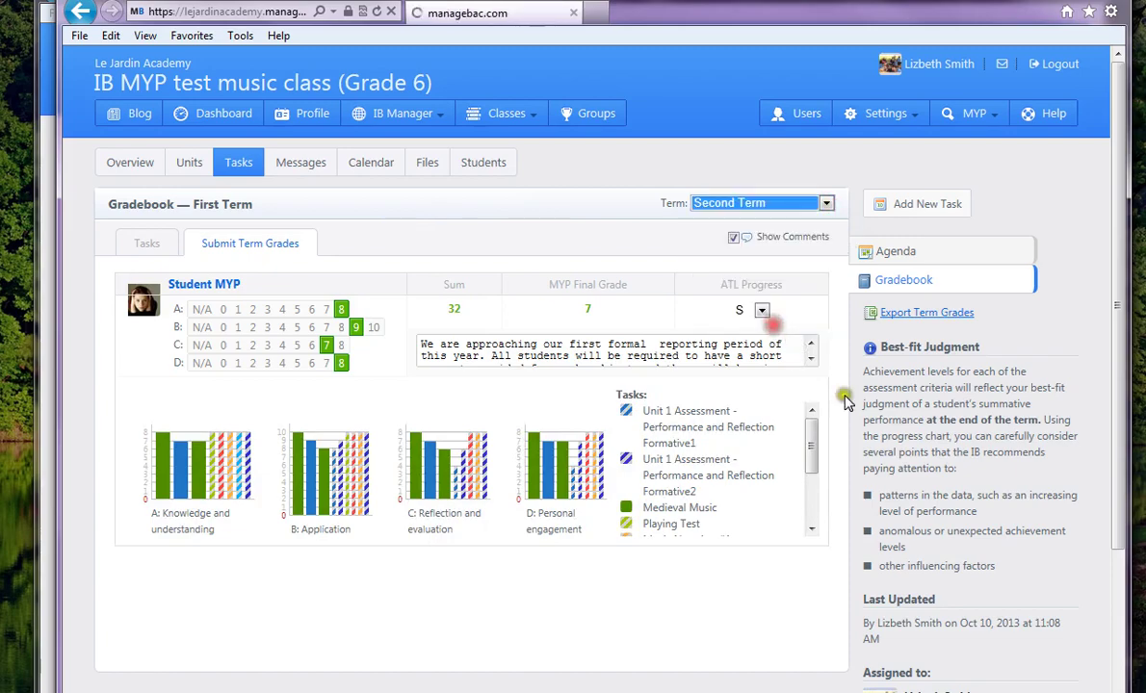
- Shrink and arrange the two browser windows so the Second Term and First Term gradebooks can be used side by side
{"action": "left_click_drag", "start_coordinate": [1129, 692], "coordinate": [674, 569]}
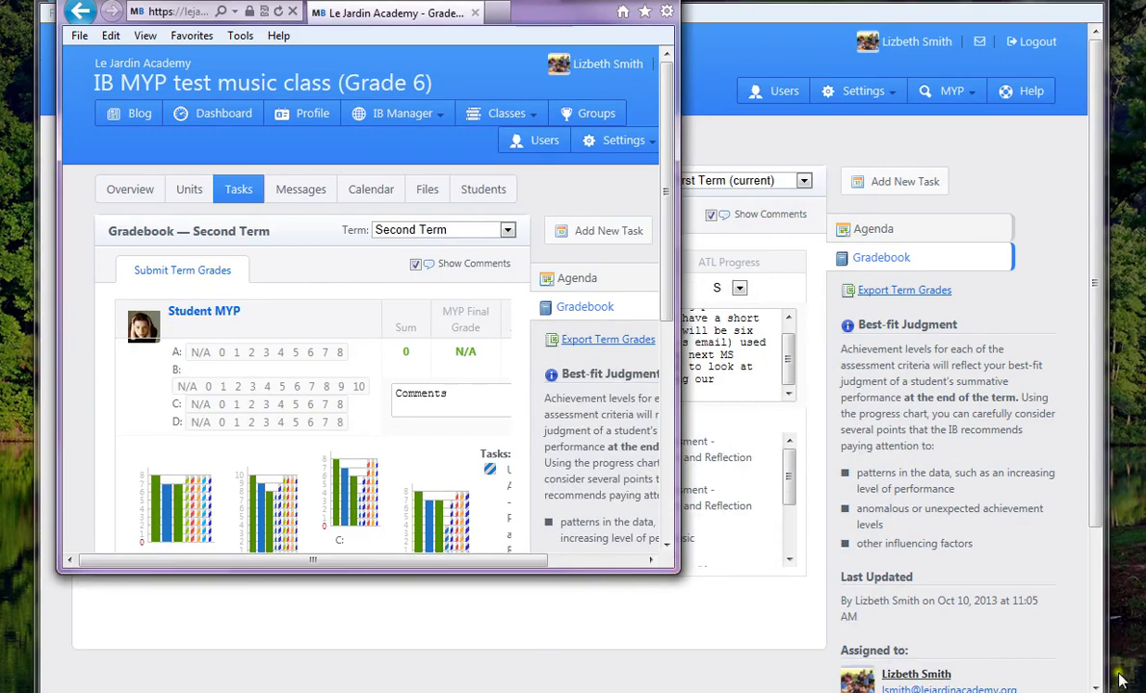
{"action": "left_click_drag", "start_coordinate": [1105, 692], "coordinate": [821, 613]}
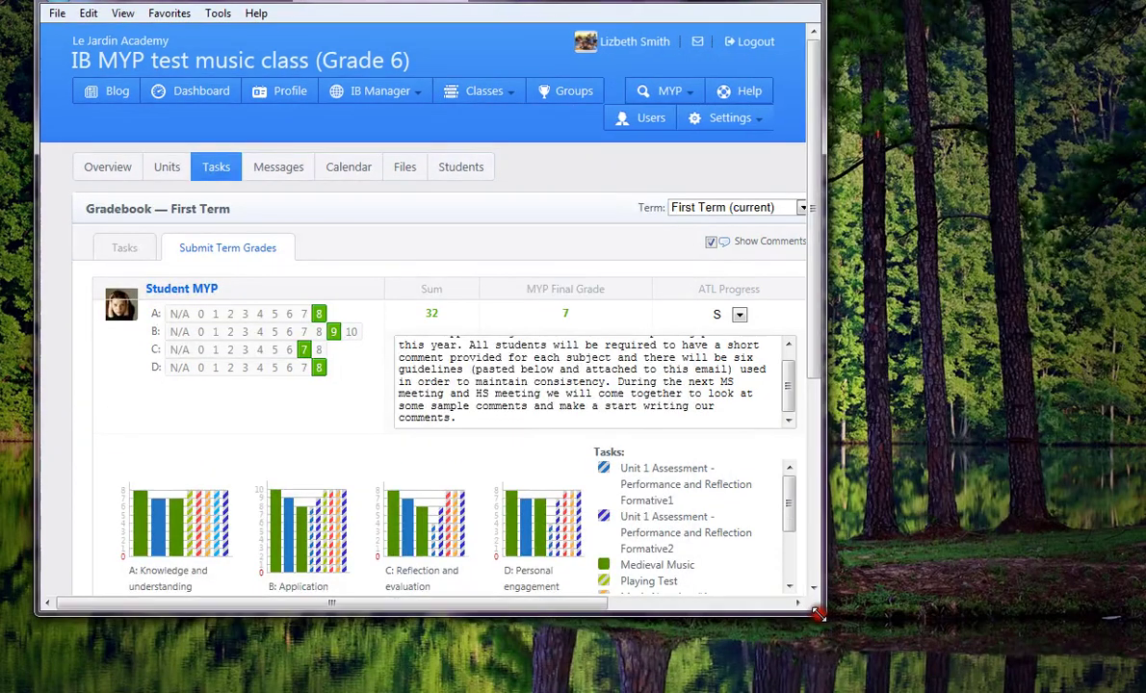
{"action": "left_click_drag", "start_coordinate": [462, 1], "coordinate": [694, 66]}
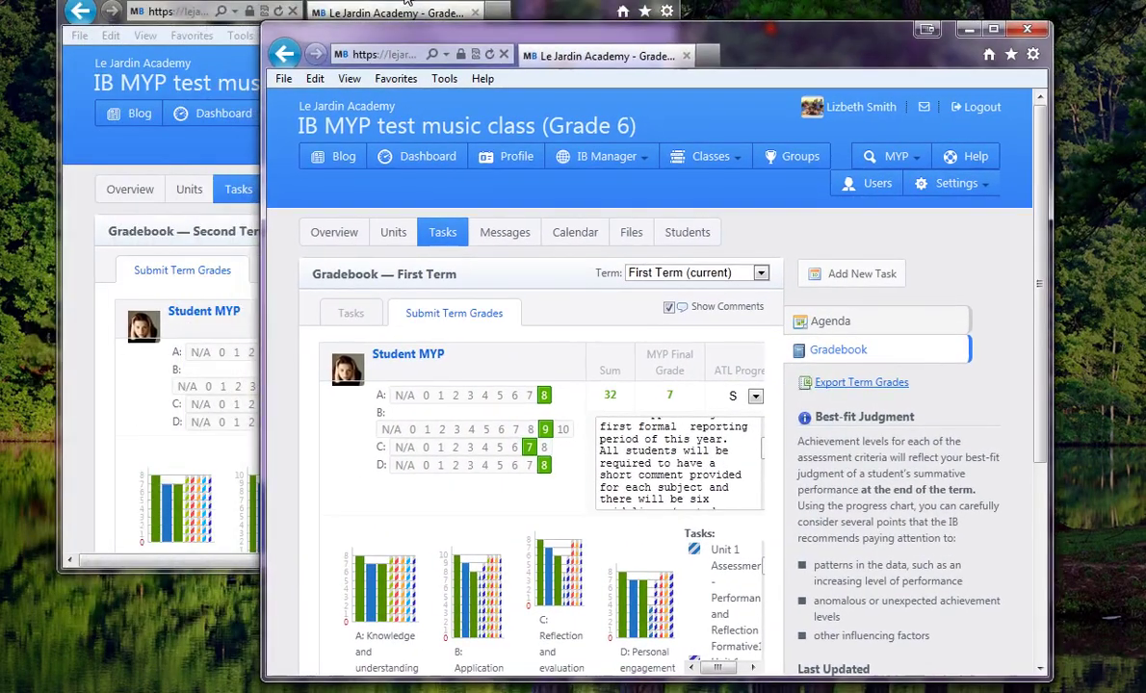
{"action": "left_click_drag", "start_coordinate": [375, 3], "coordinate": [344, 0]}
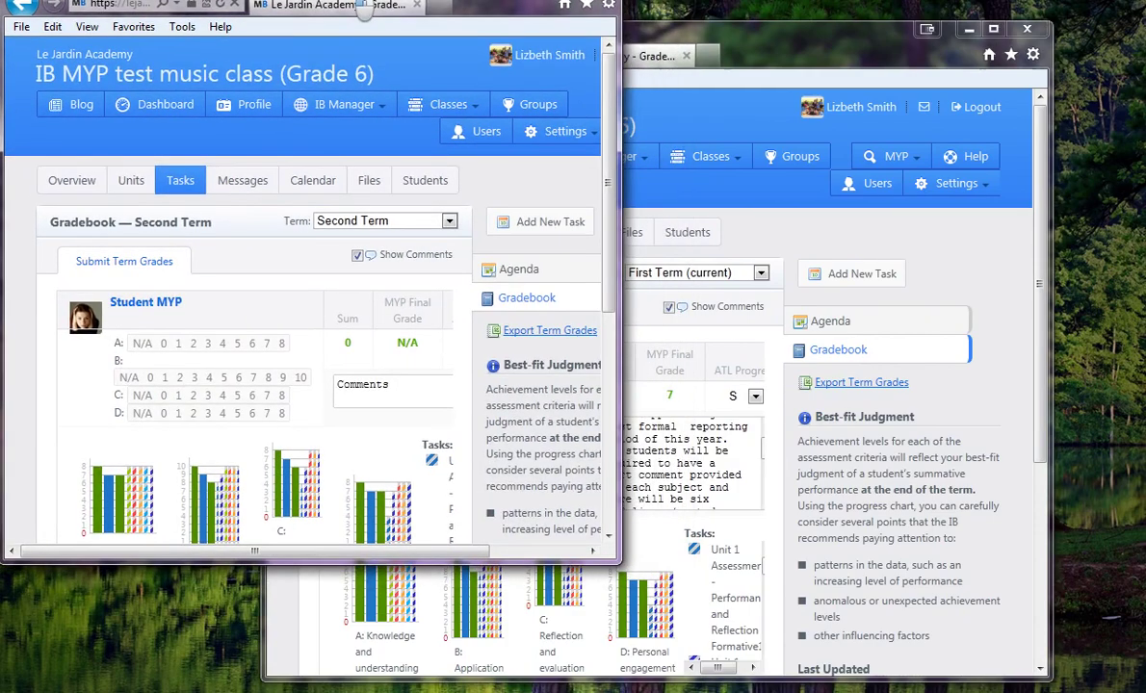
{"action": "left_click_drag", "start_coordinate": [754, 59], "coordinate": [809, 70]}
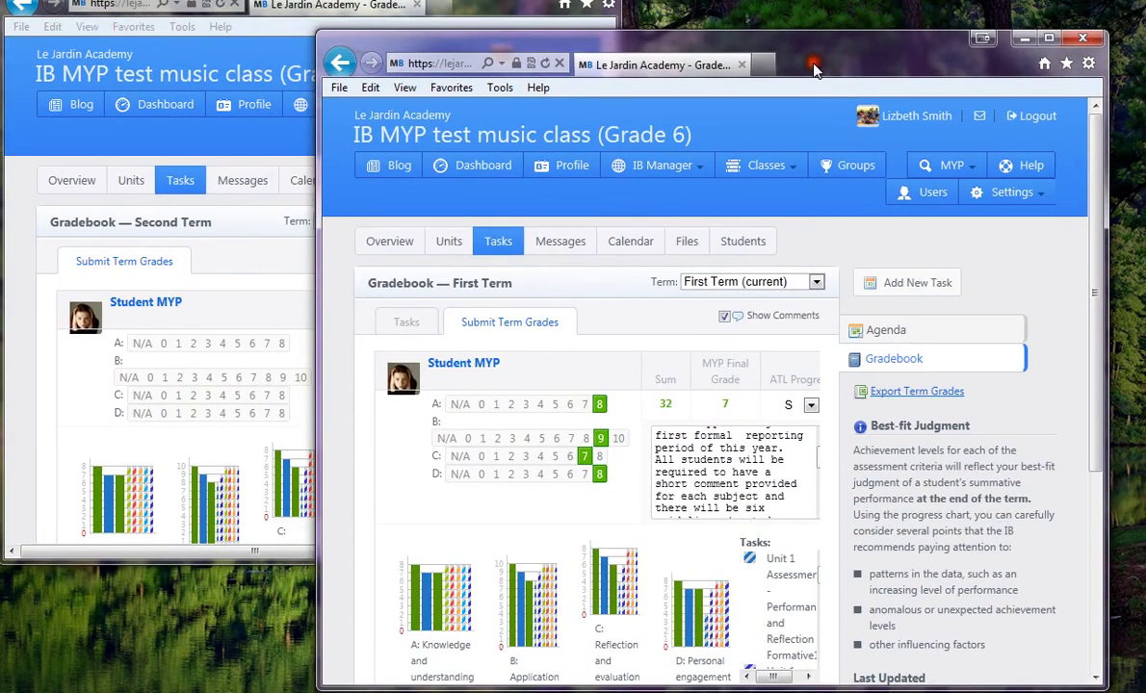
- Copy the student's full First Term comment into the Second Term comment in the other window
{"action": "left_click", "coordinate": [757, 474]}
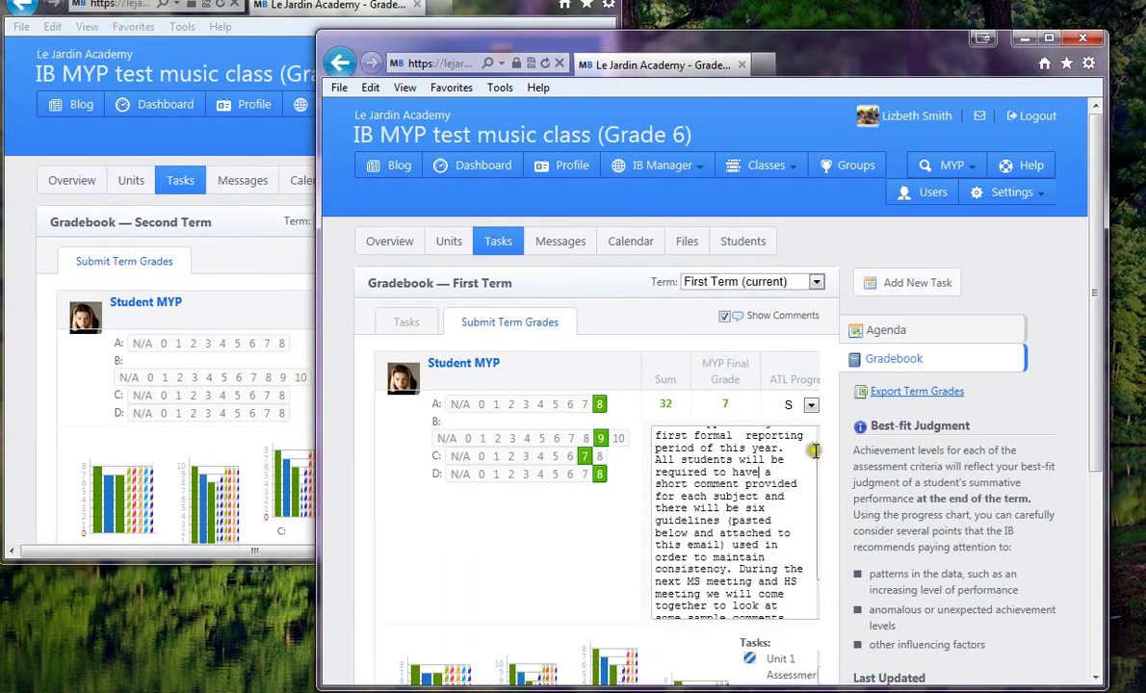
{"action": "left_click", "coordinate": [658, 484]}
{"action": "left_click_drag", "start_coordinate": [321, 687], "coordinate": [193, 686]}
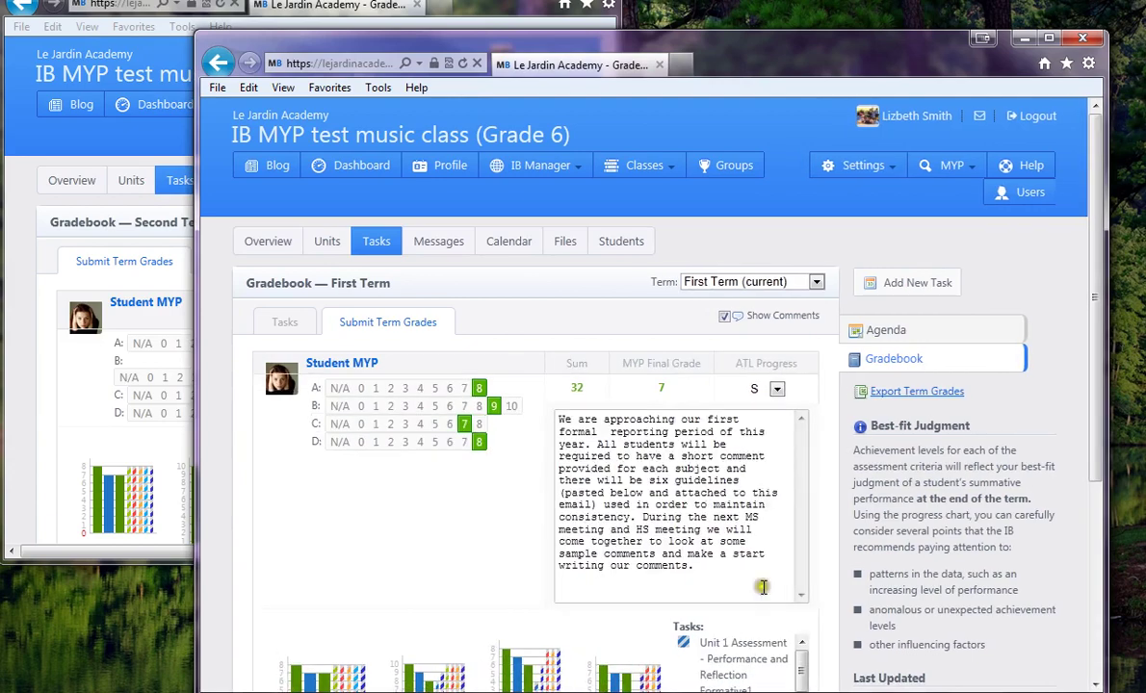
{"action": "left_click_drag", "start_coordinate": [694, 568], "coordinate": [539, 405]}
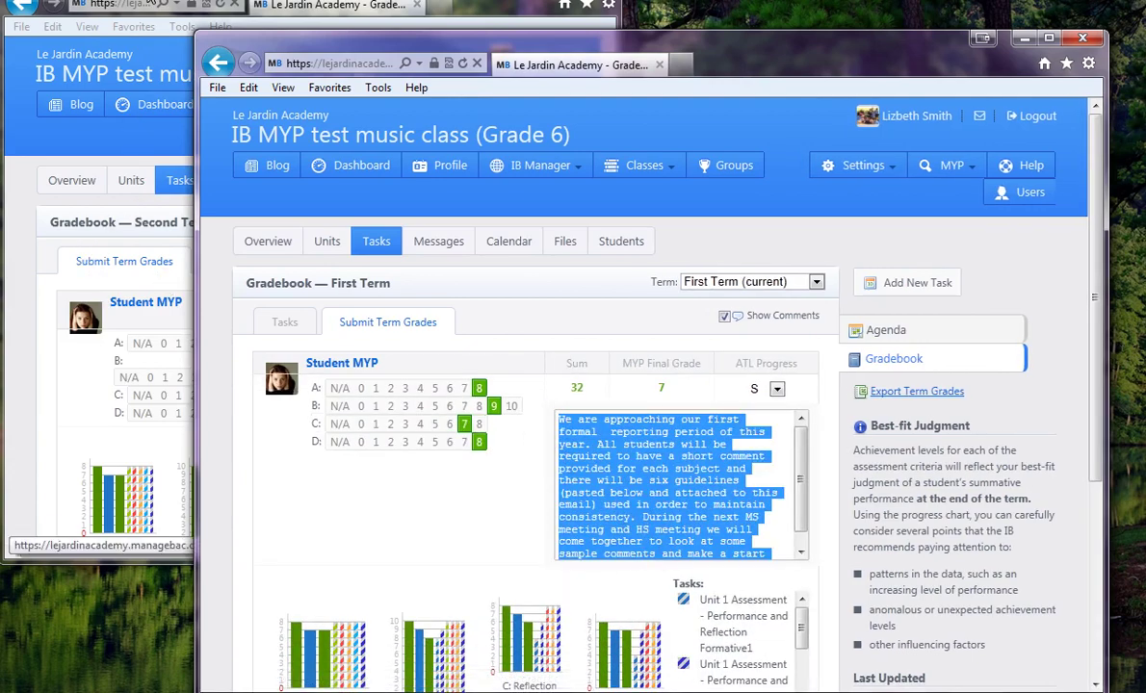
{"action": "left_click", "coordinate": [145, 10]}
{"action": "left_click", "coordinate": [365, 385]}
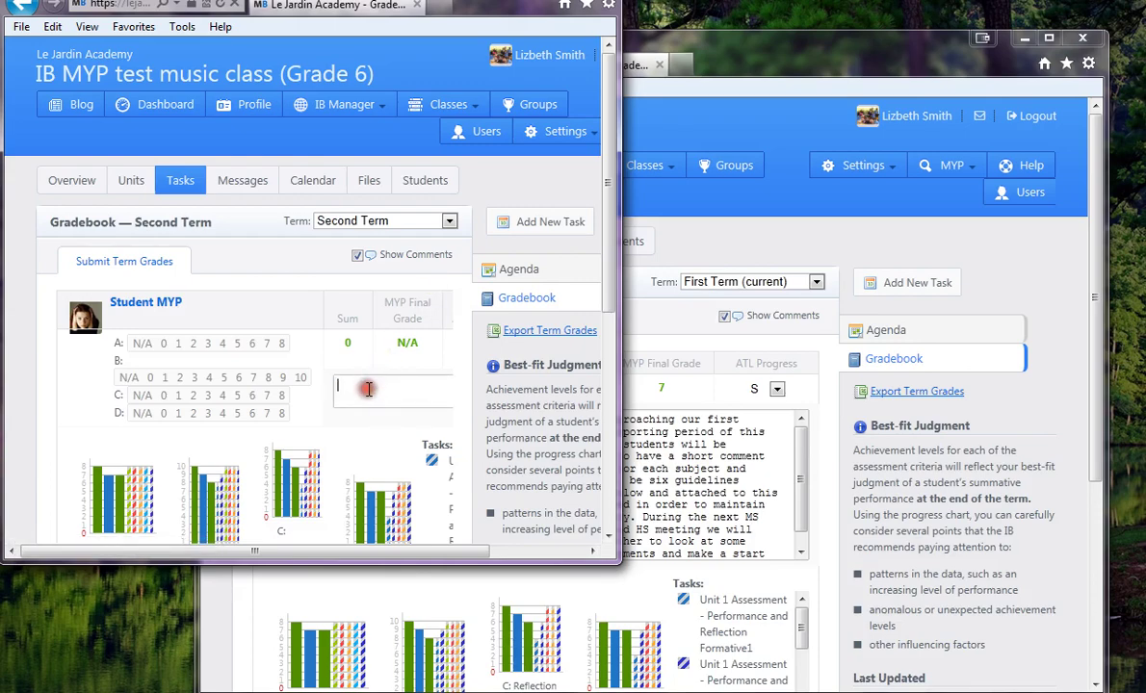
{"action": "key", "text": "ctrl+v"}
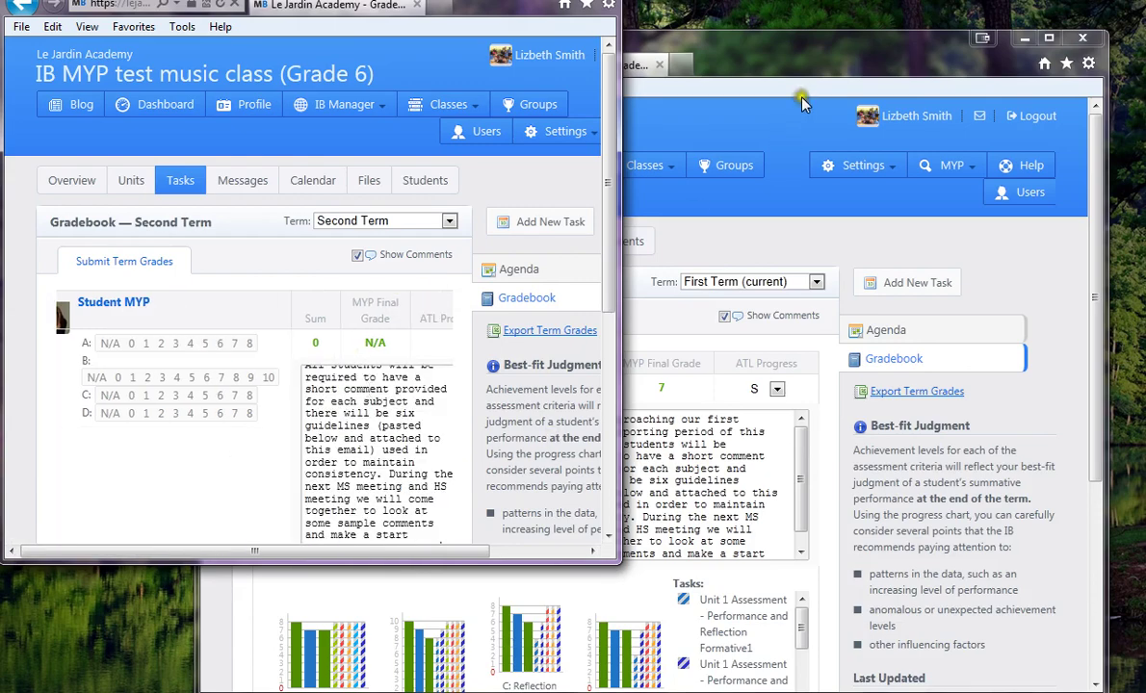
- Enter the student's Second Term grades to match the First Term: criterion A 8, B 9, C 7 and D 8
{"action": "left_click_drag", "start_coordinate": [804, 64], "coordinate": [848, 72]}
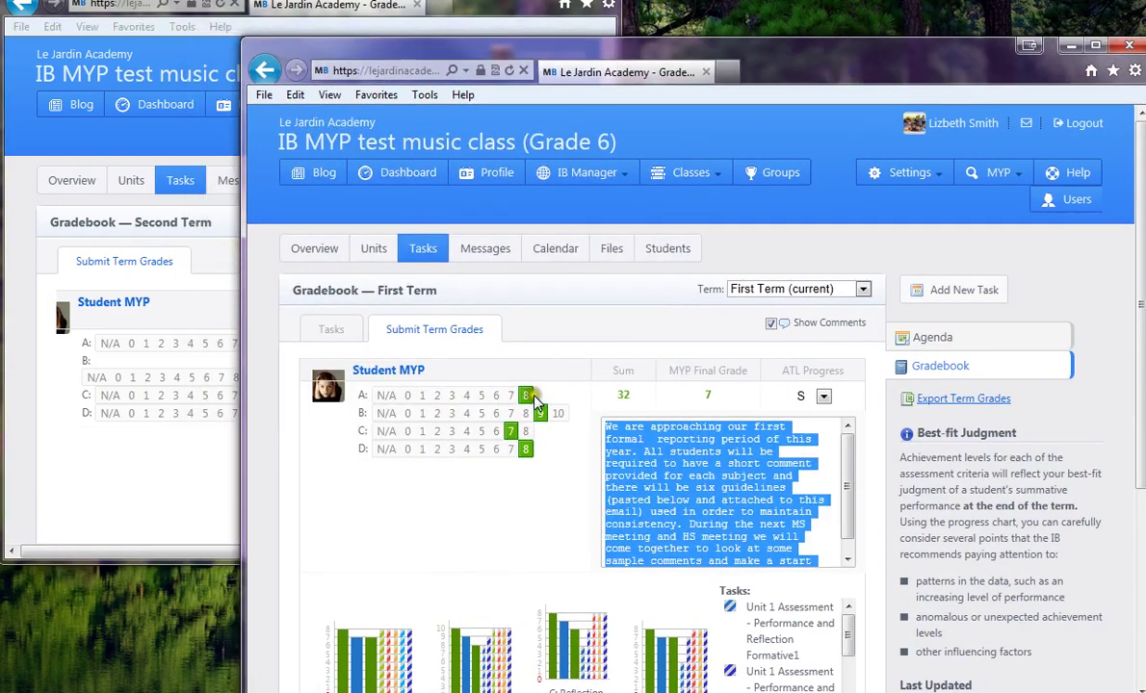
{"action": "left_click", "coordinate": [132, 441]}
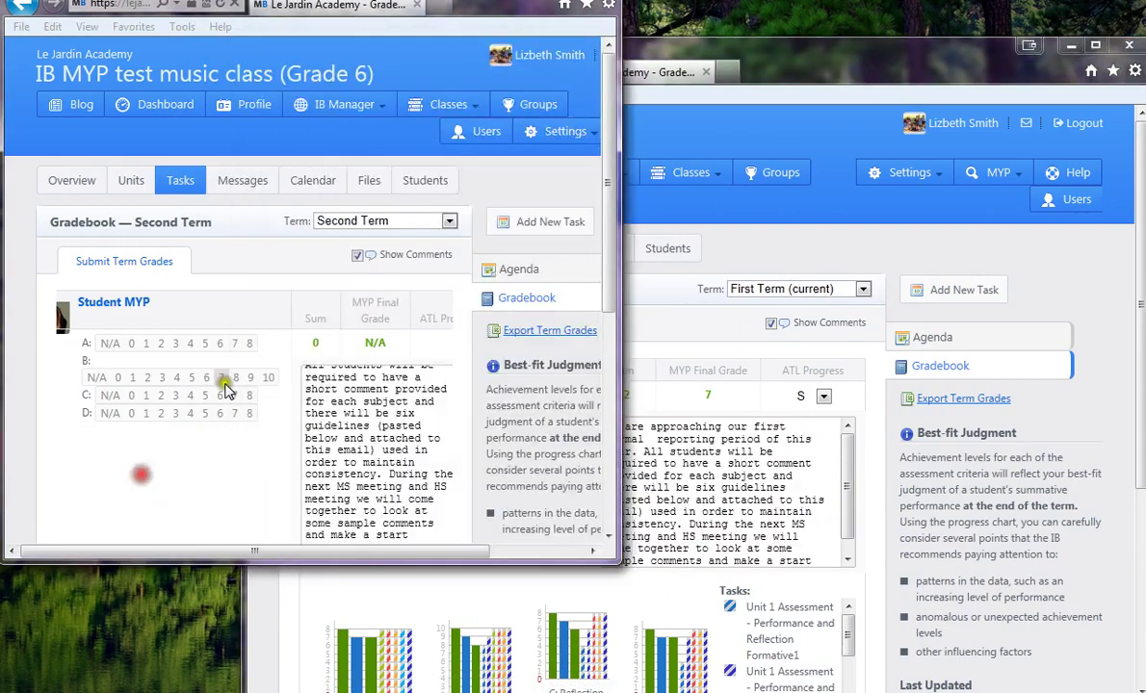
{"action": "left_click", "coordinate": [250, 344]}
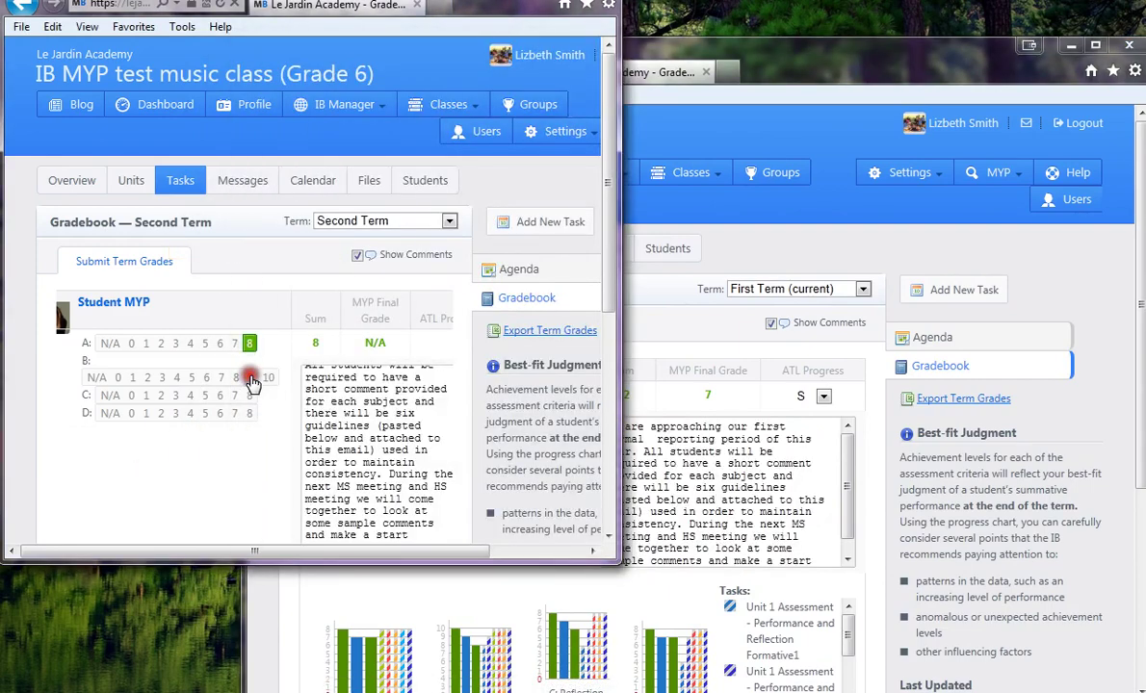
{"action": "left_click", "coordinate": [237, 396]}
{"action": "left_click", "coordinate": [249, 414]}
{"action": "left_click_drag", "start_coordinate": [619, 329], "coordinate": [788, 325]}
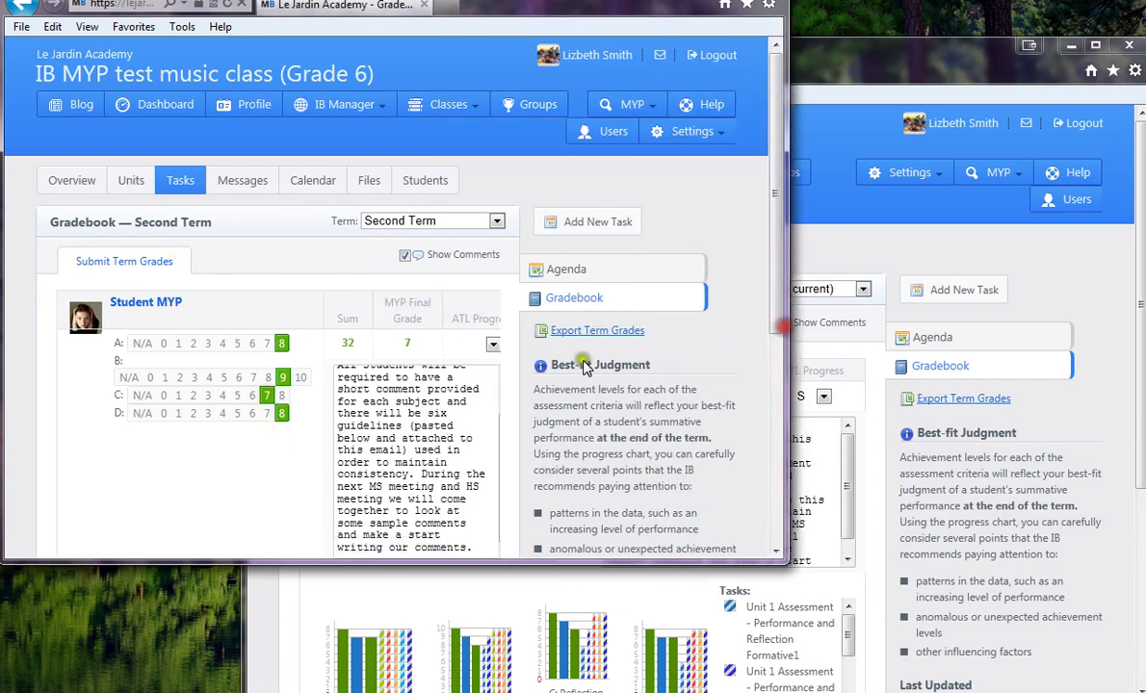
- Set the student's Second Term ATL Progress to S
{"action": "left_click", "coordinate": [494, 345]}
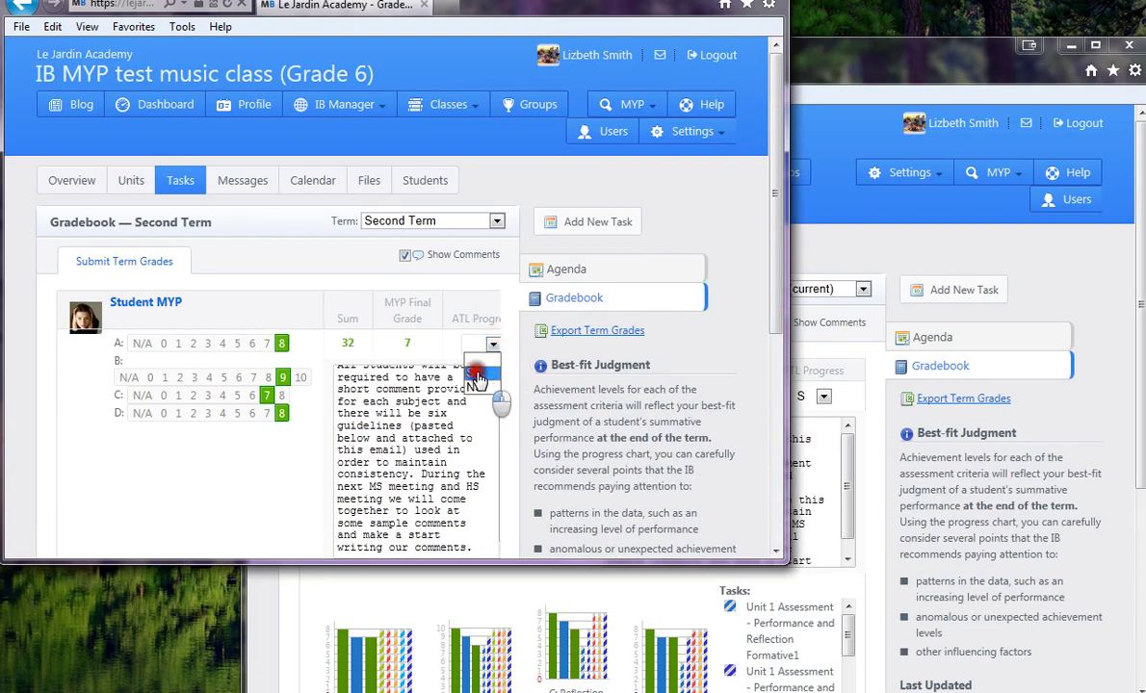
{"action": "left_click", "coordinate": [475, 368]}
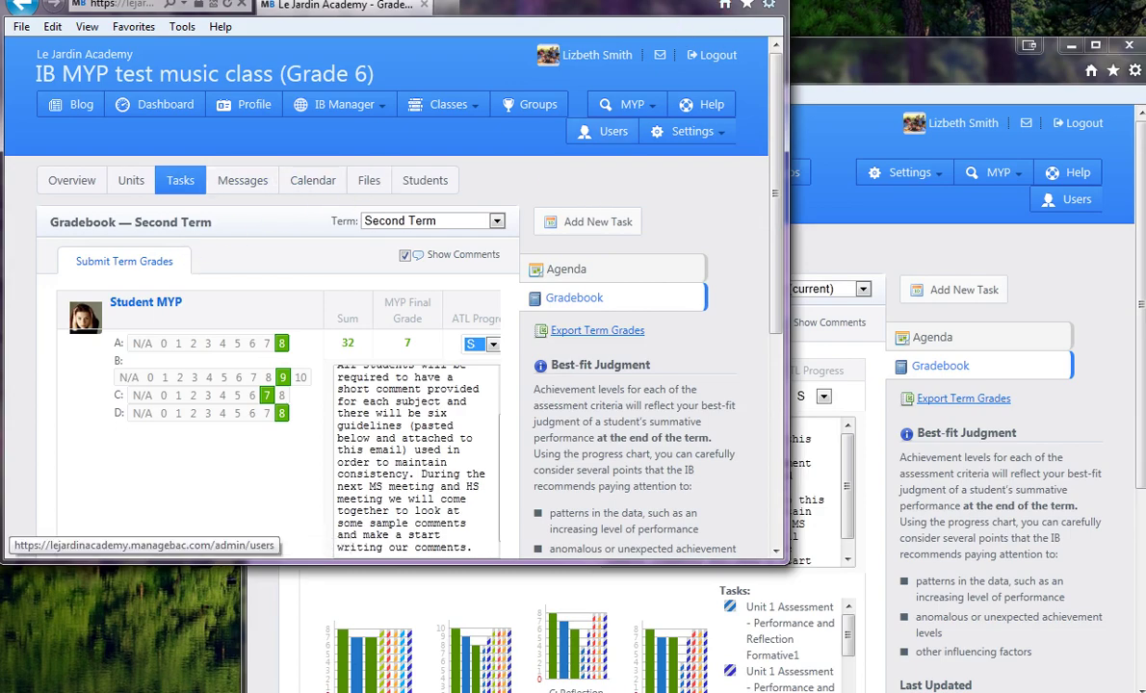
- In the other gradebook window, display the 2013 – 2014 Second Term and return to First Term (current) to compare the student's submitted grades and comments
{"action": "left_click", "coordinate": [860, 289]}
{"action": "left_click", "coordinate": [860, 289]}
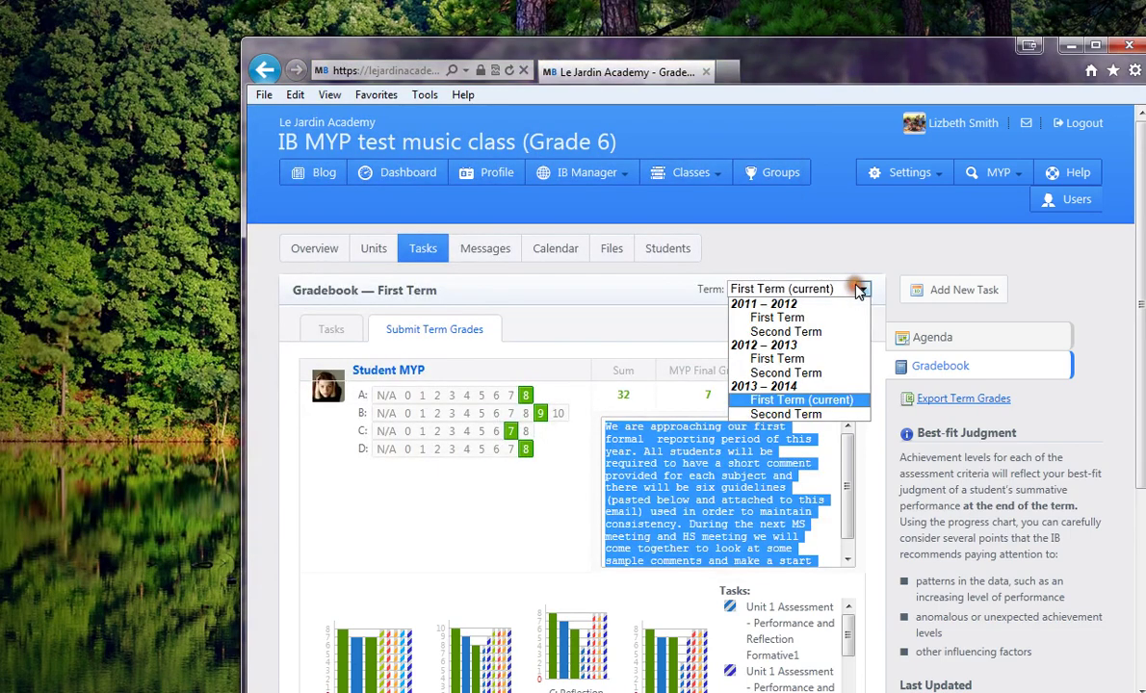
{"action": "left_click", "coordinate": [815, 415]}
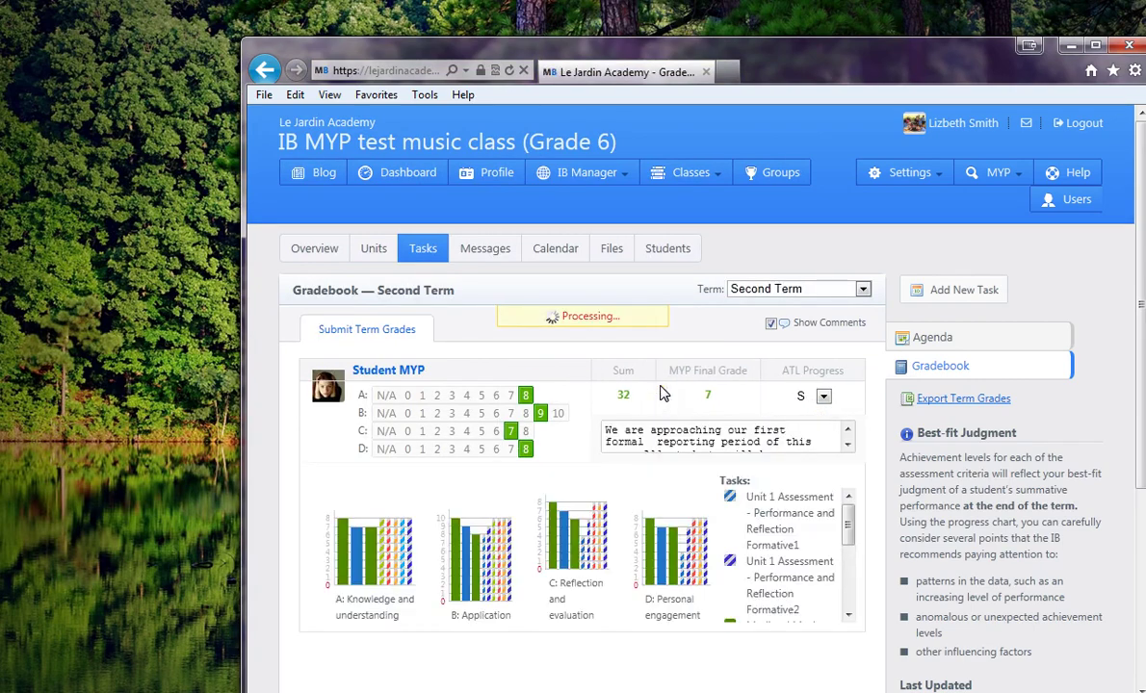
{"action": "left_click", "coordinate": [864, 292]}
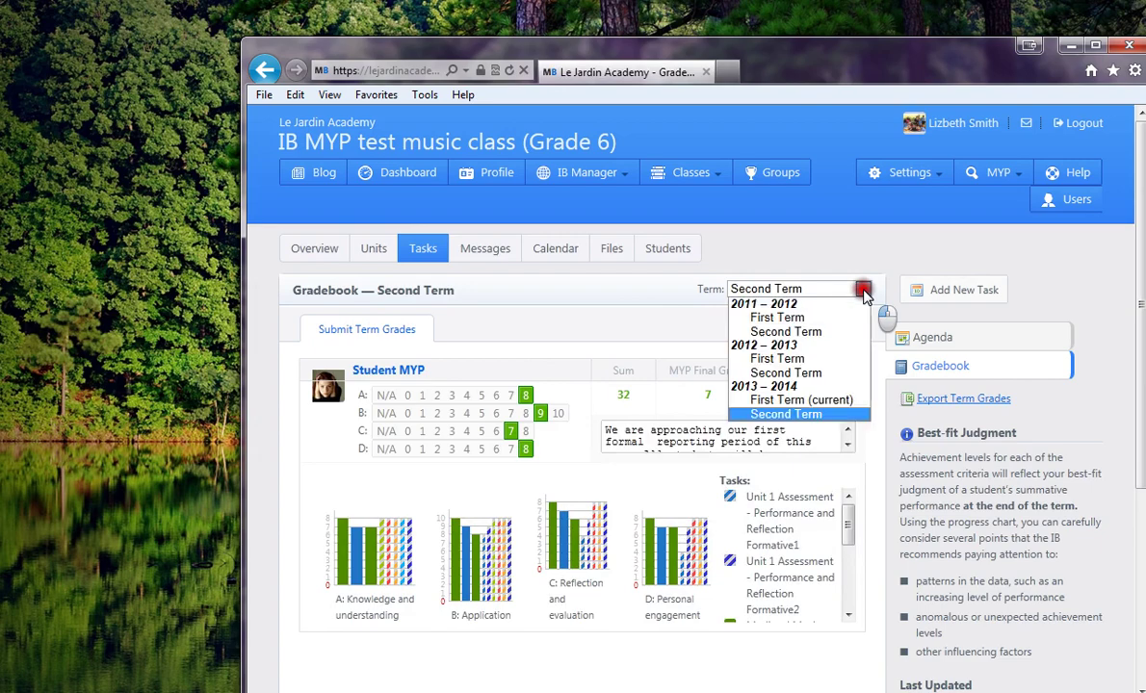
{"action": "left_click", "coordinate": [829, 403]}
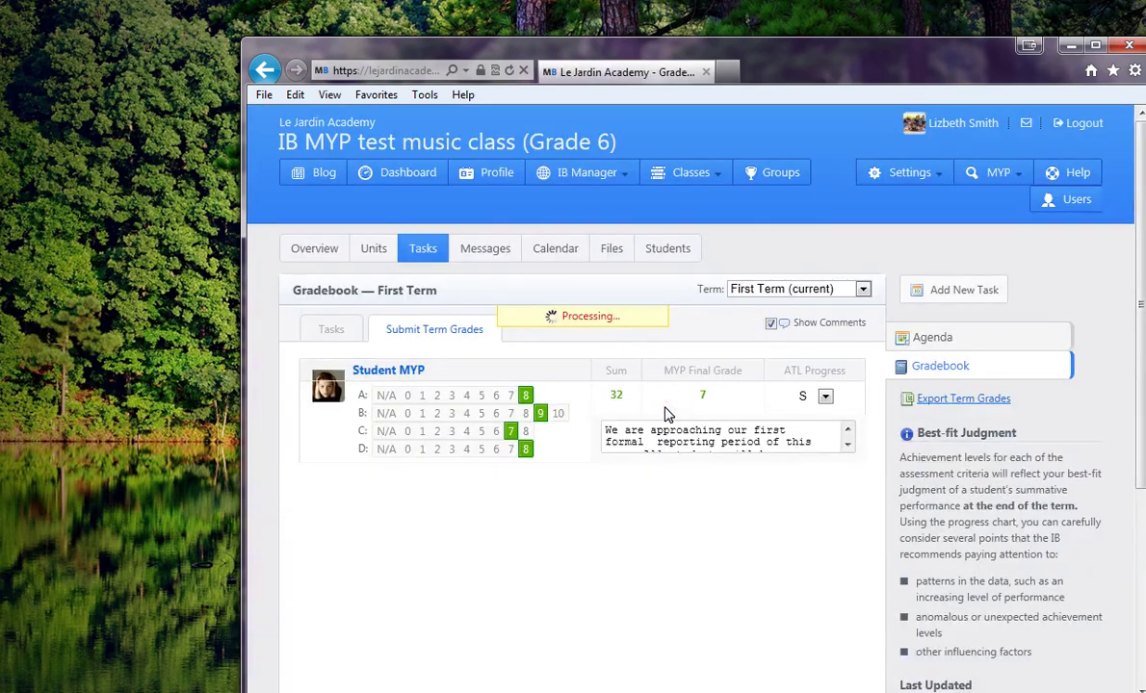